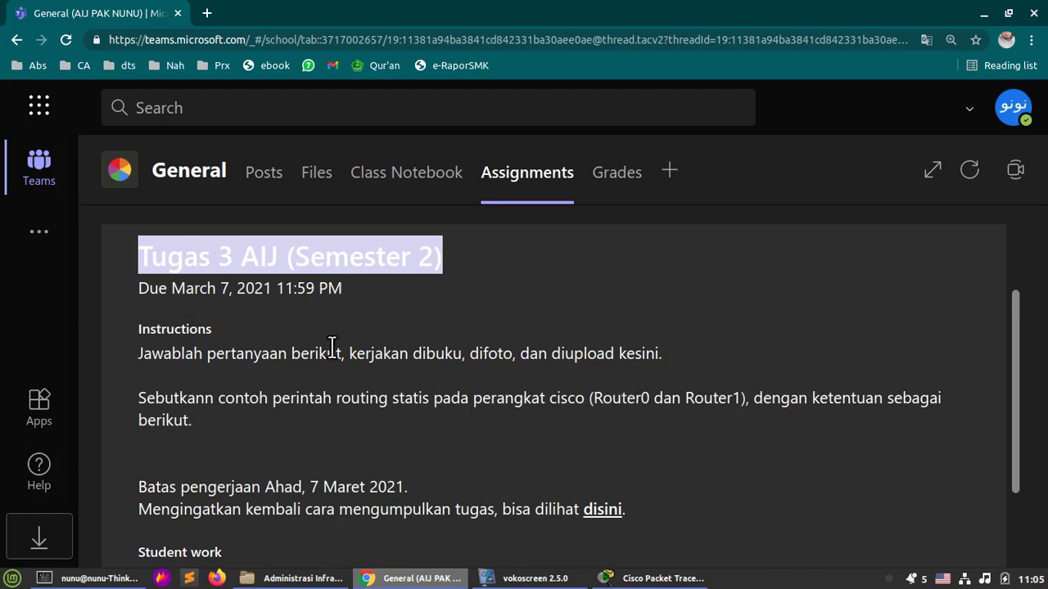
Step: Read the Tugas 3 AIJ assignment instructions on working in the book, photographing and uploading the answers
drag(345, 355, 468, 363)
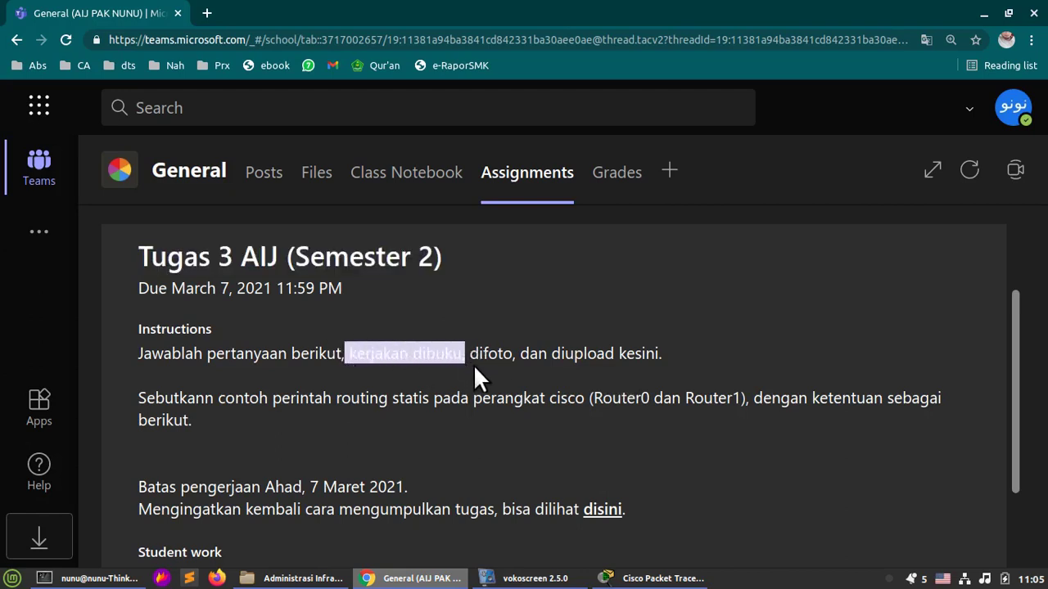
click(505, 357)
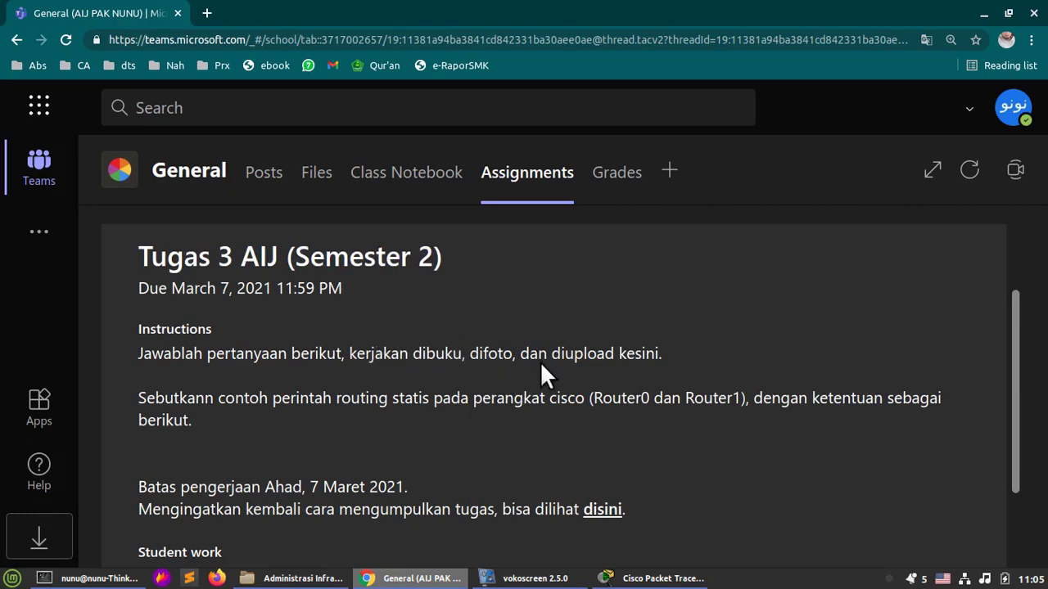
drag(563, 356, 662, 360)
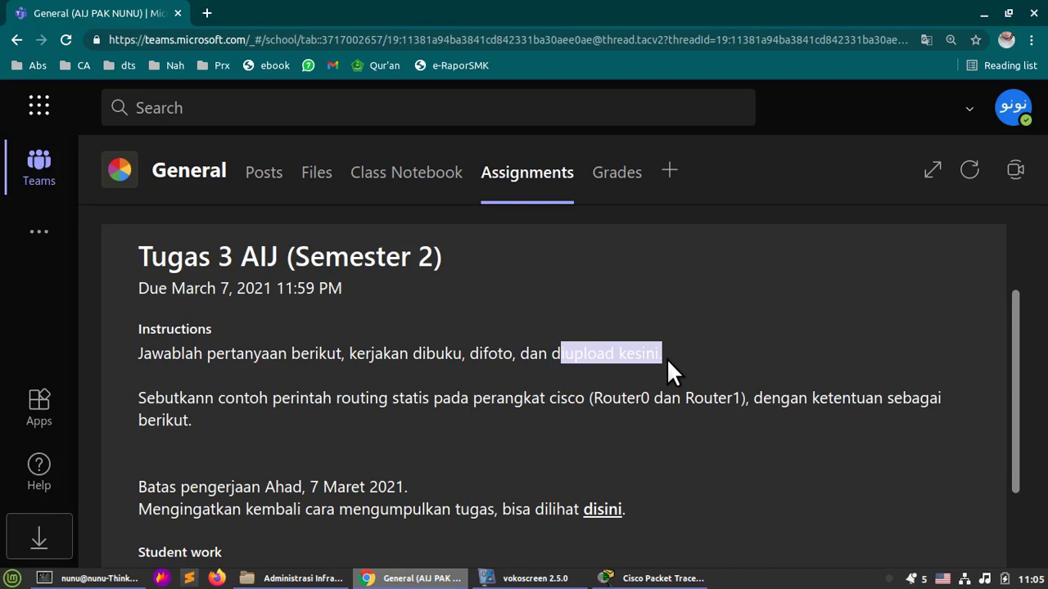
double_click(611, 354)
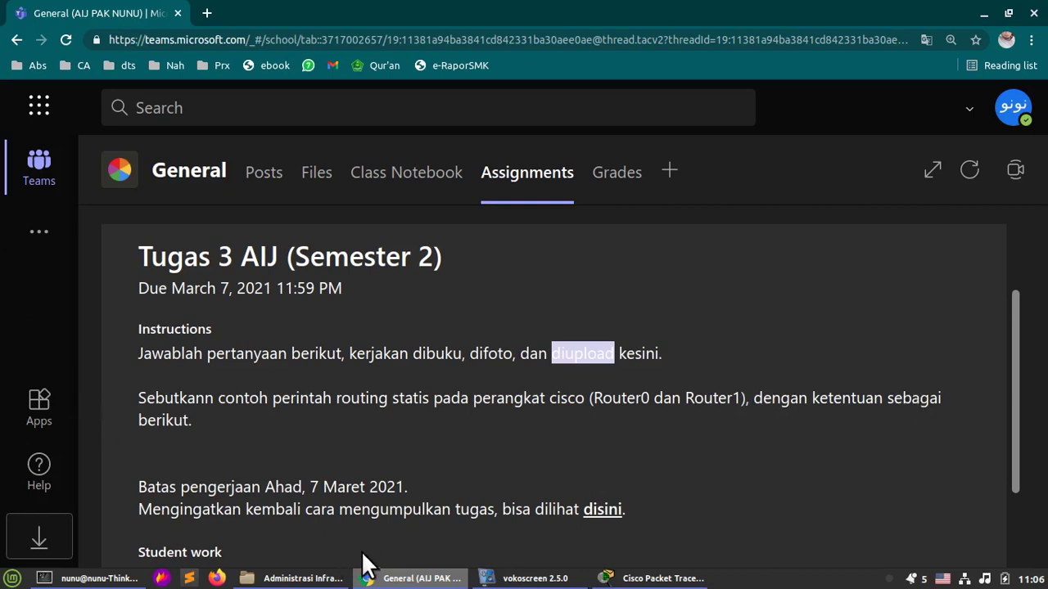
Step: Switch between Cisco Packet Tracer and the Teams assignment to compare the Router0 and Router1 topology with the static routing question
mouse_move(641, 580)
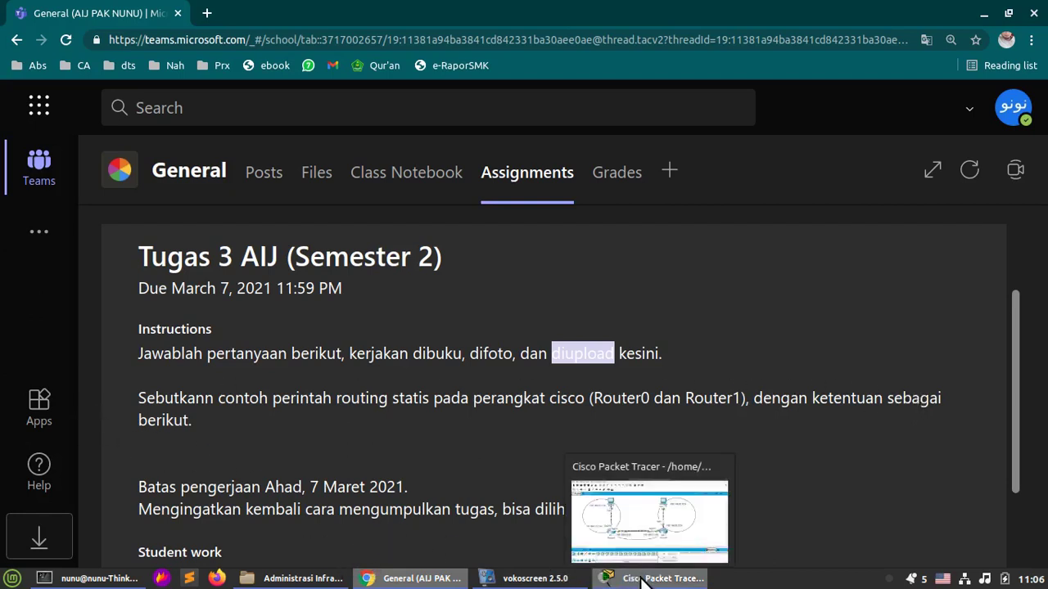
click(643, 580)
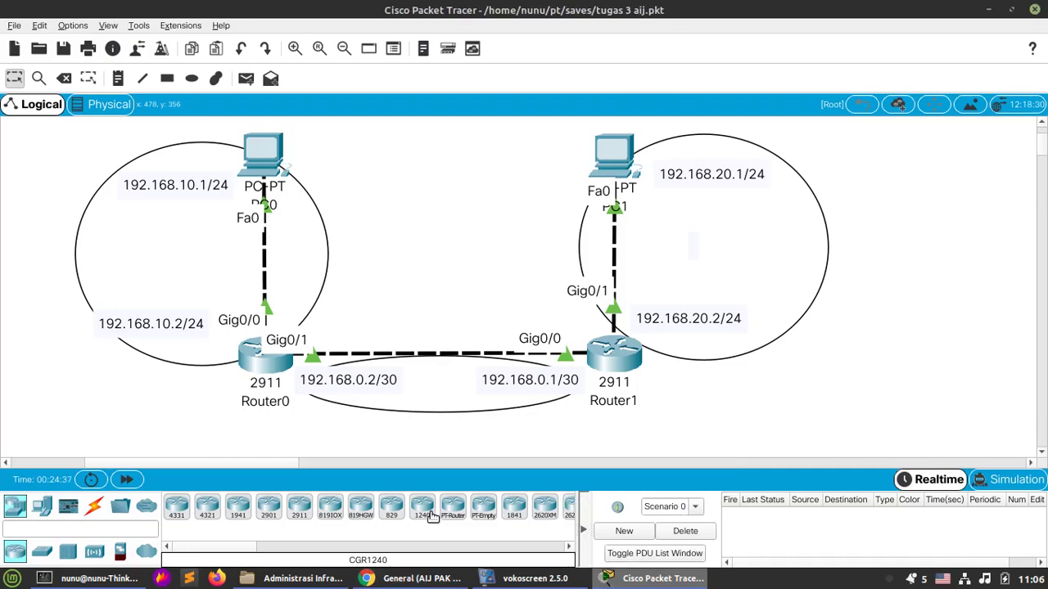
click(416, 579)
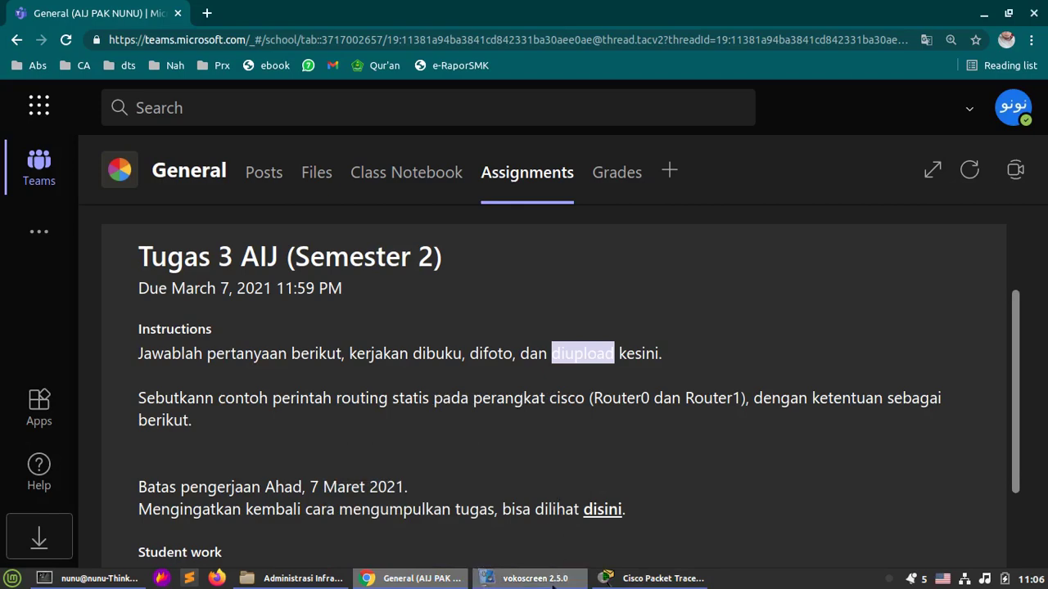
click(647, 578)
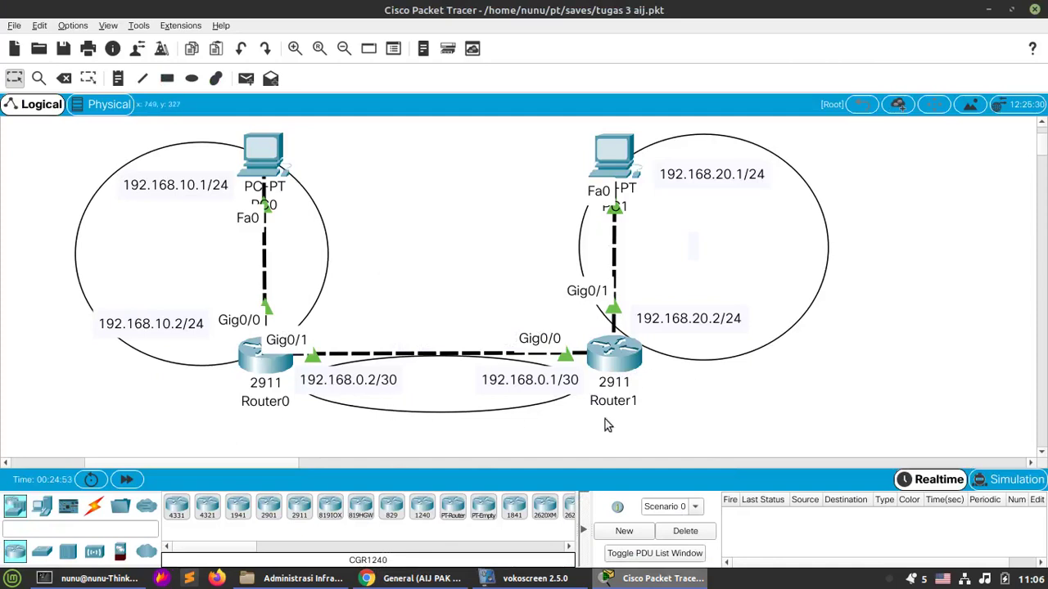
mouse_move(272, 398)
click(424, 577)
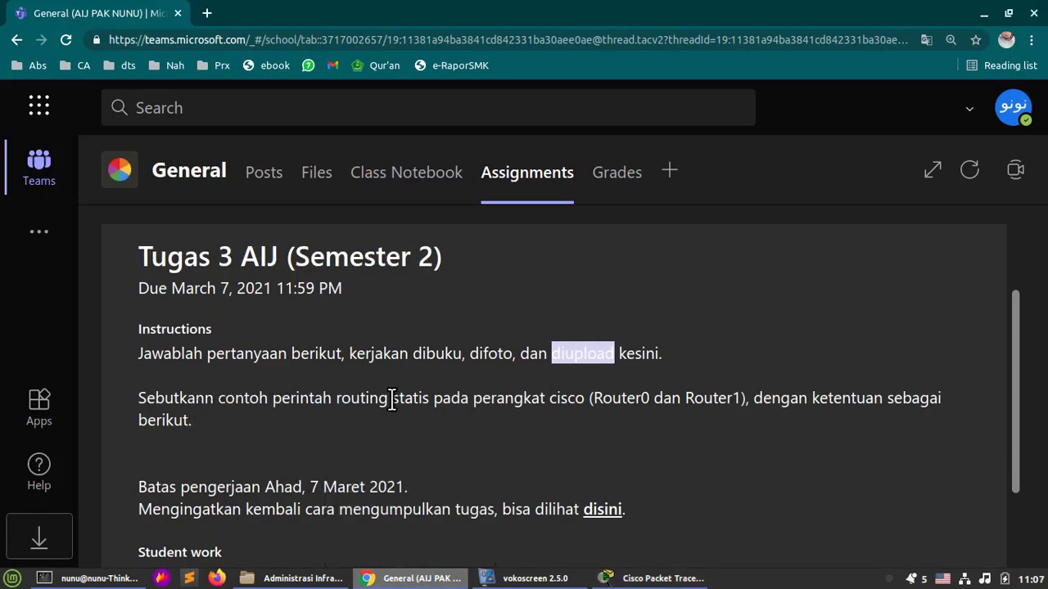
click(633, 583)
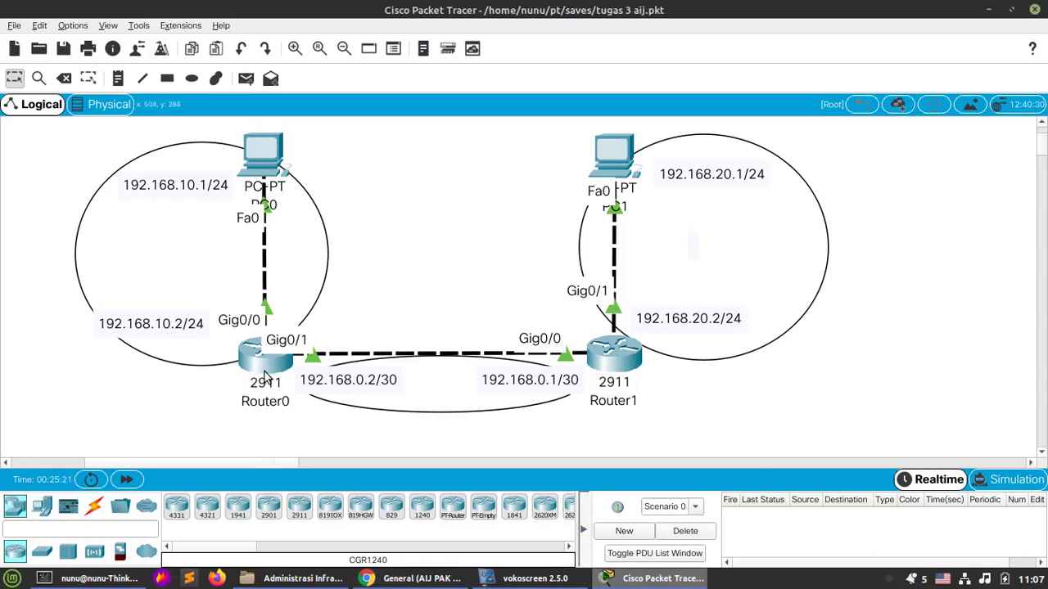
mouse_move(264, 374)
mouse_move(264, 392)
mouse_move(621, 366)
mouse_move(239, 365)
Step: Add the network note 192.168.10.0 inside the PC0 network circle and centre it between the two address labels
click(118, 78)
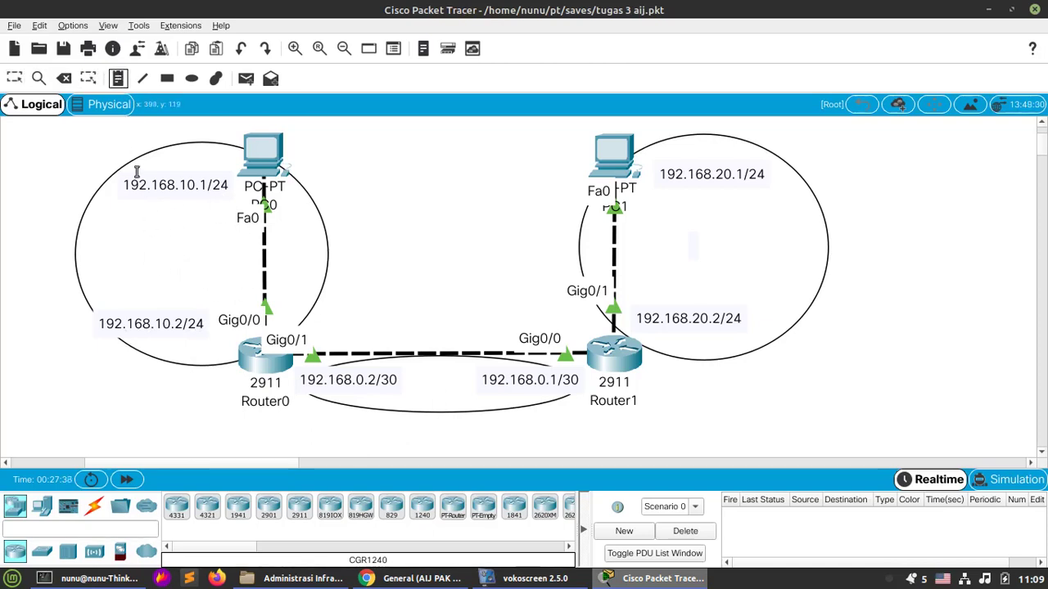
click(124, 256)
text(192.168.10.0)
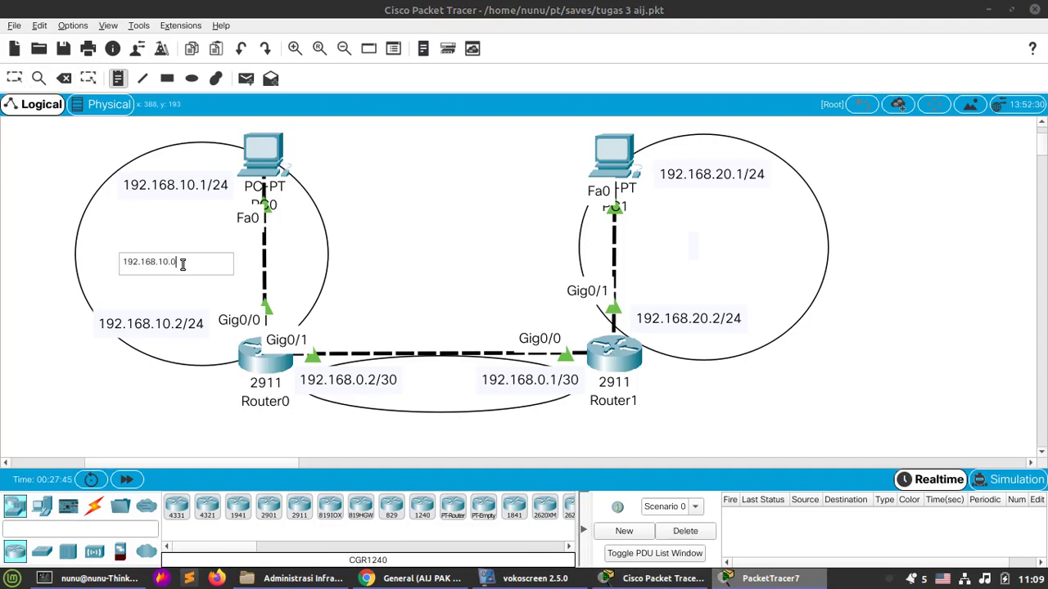
click(398, 306)
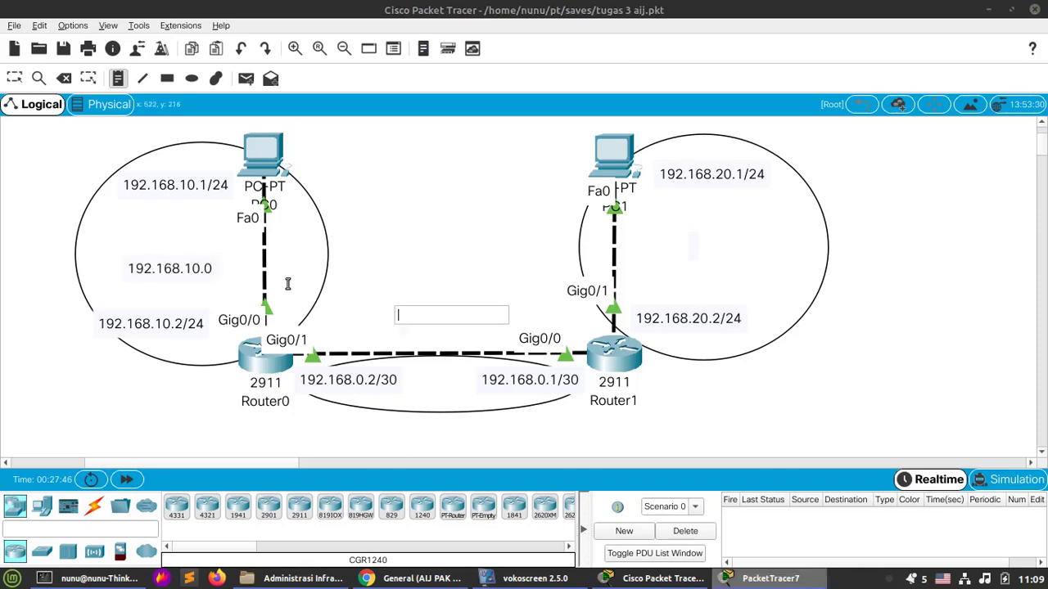
click(190, 267)
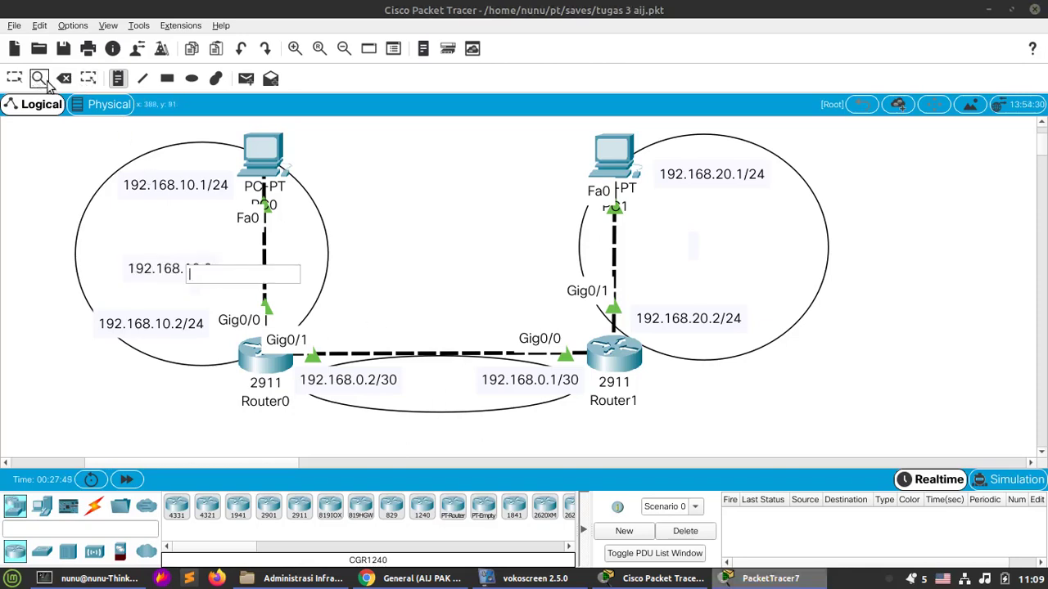
click(14, 78)
mouse_move(179, 274)
mouse_down()
mouse_move(180, 246)
mouse_move(182, 260)
mouse_up()
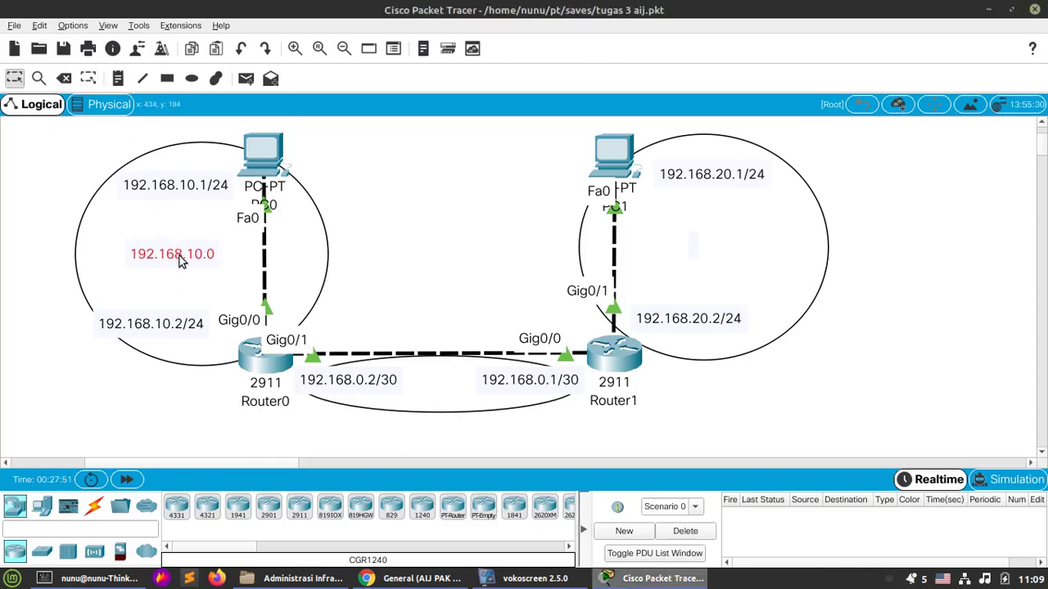
click(471, 261)
Step: Add the network note 192.168.20.0 inside the PC1 network circle and centre it between the two address labels
click(118, 78)
click(663, 245)
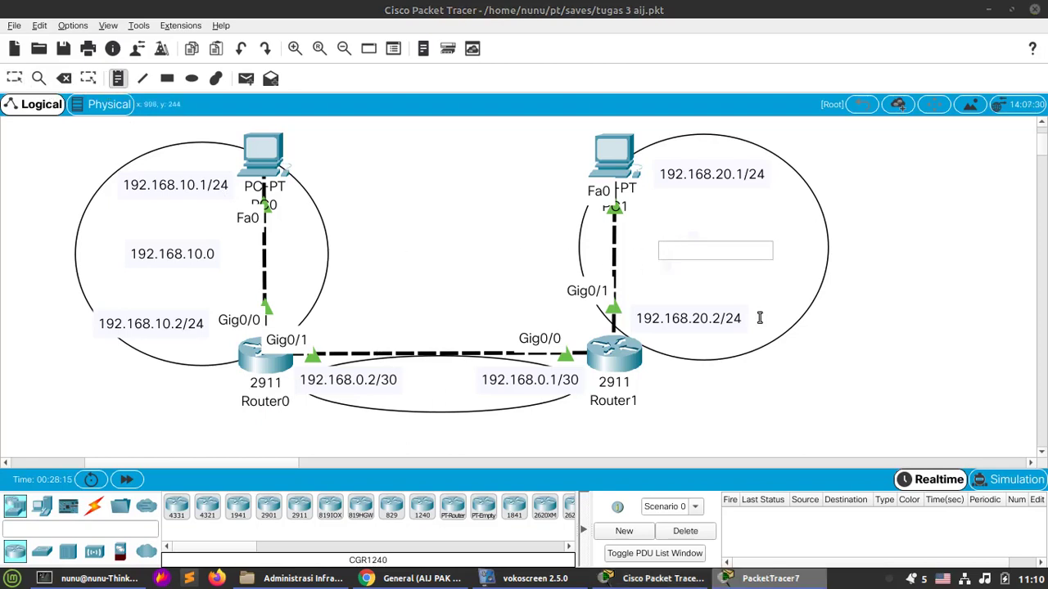
text(192)
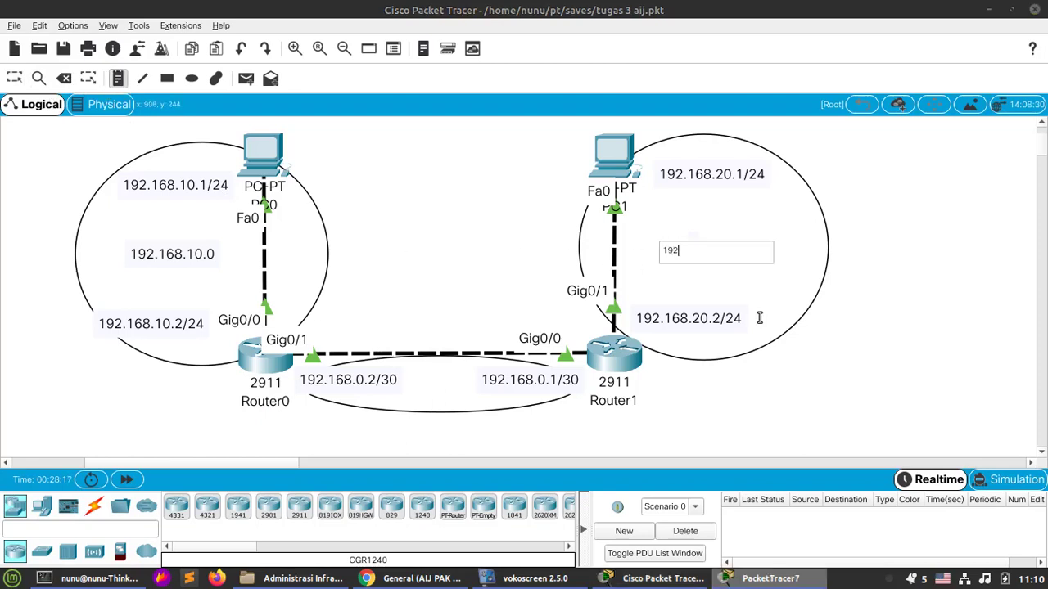
text(.168.20.0)
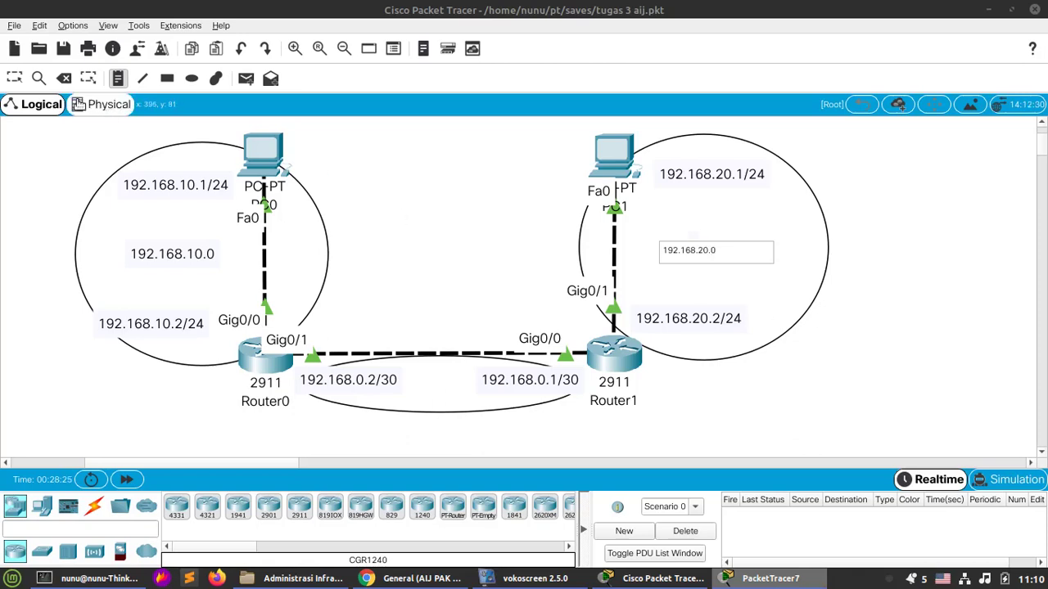
click(25, 82)
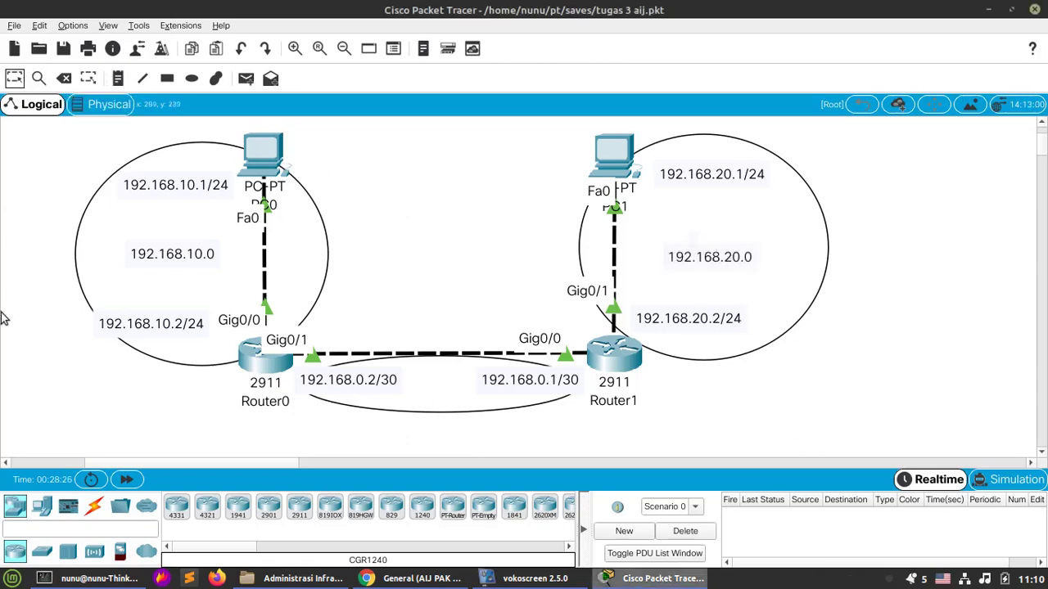
click(742, 259)
drag(742, 259, 743, 255)
click(788, 394)
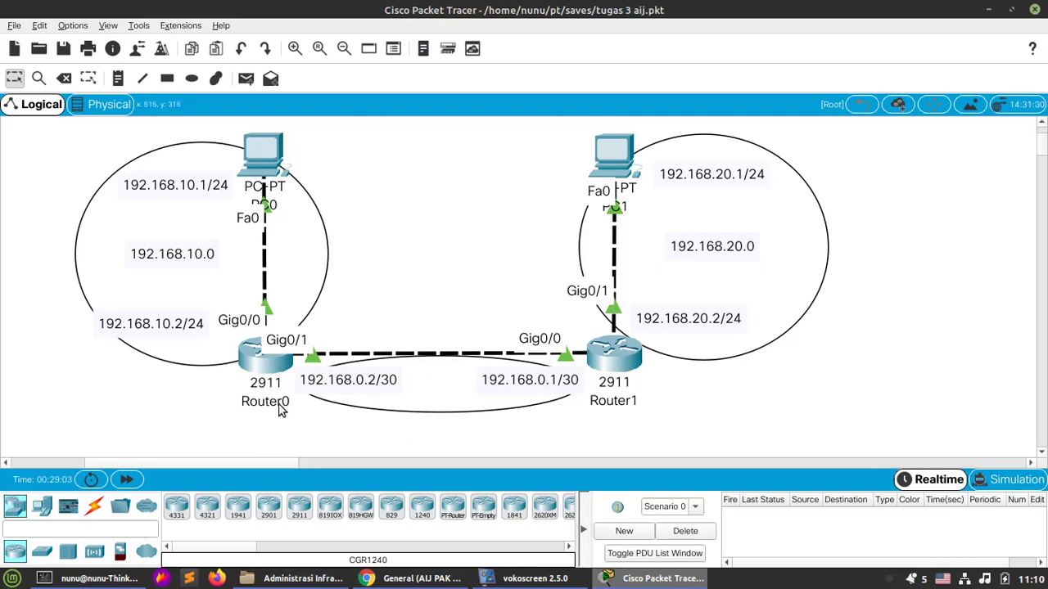
Step: Recheck the static routing question in the Teams assignment and return to the Packet Tracer topology
mouse_move(279, 410)
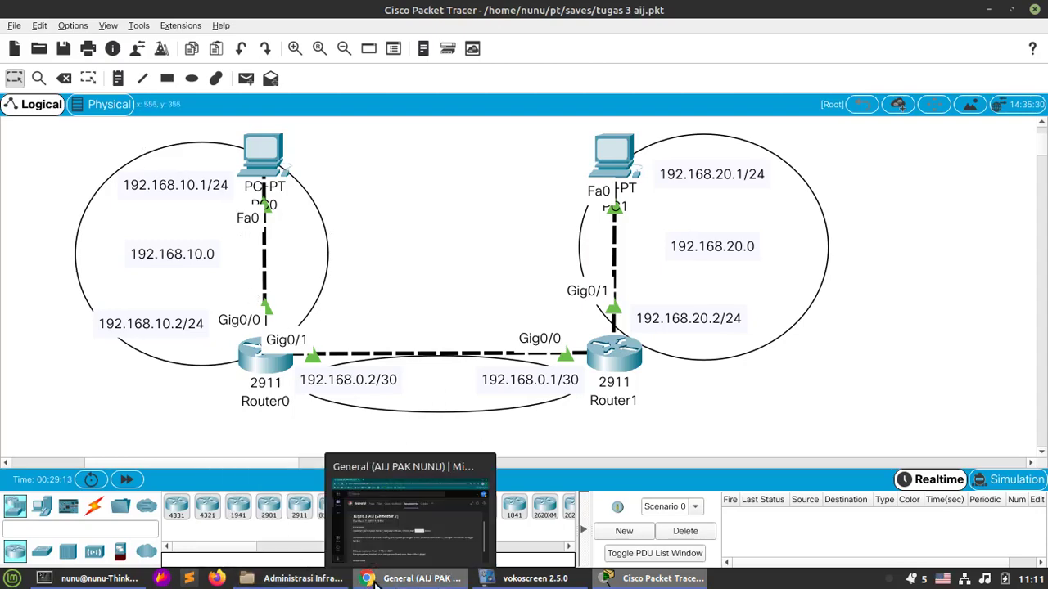
click(413, 578)
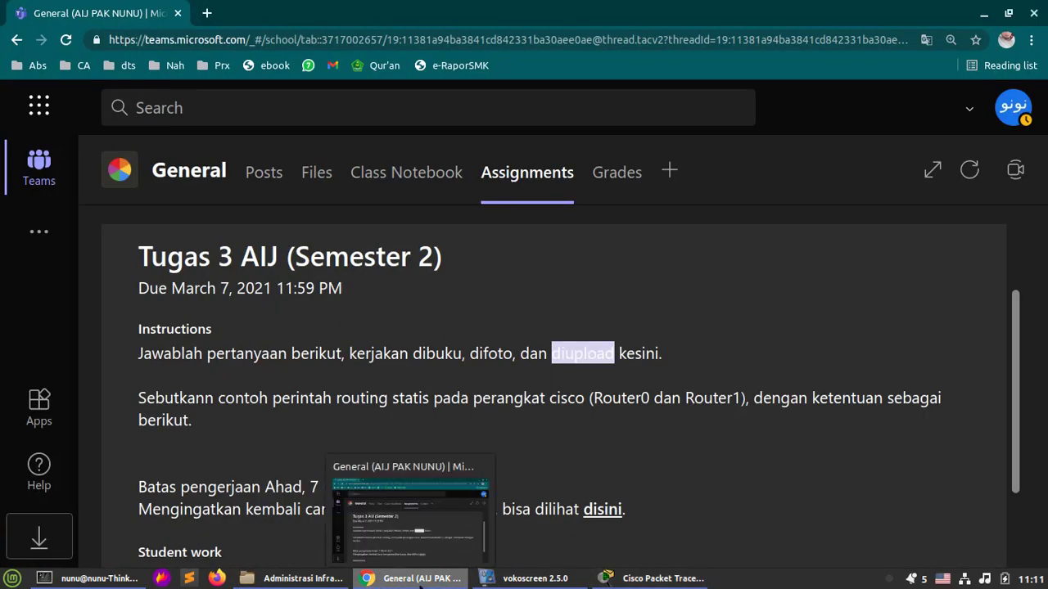
click(385, 471)
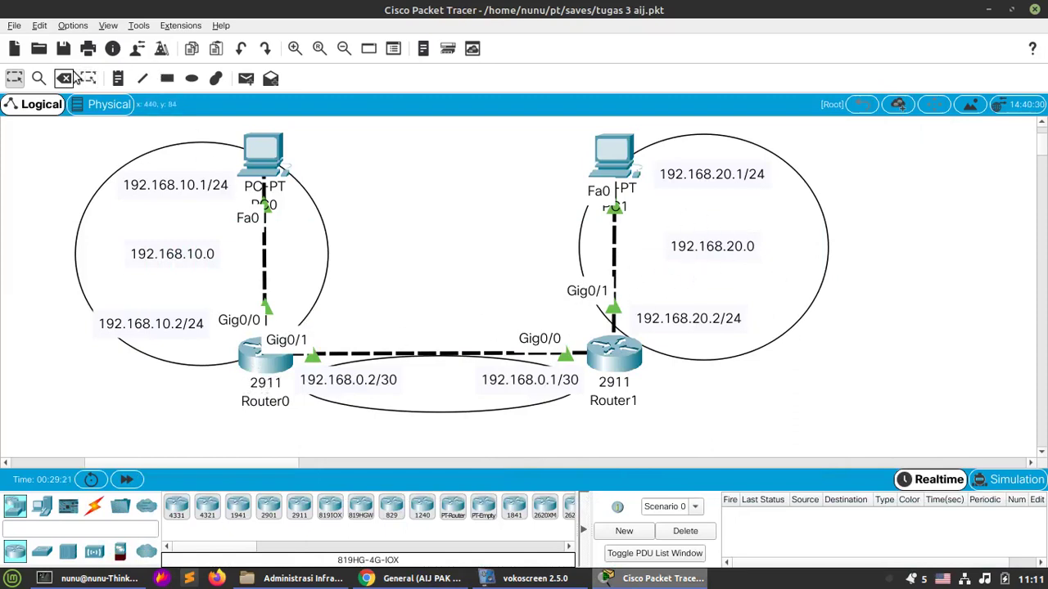
Step: Add a note below Router0 reading "ip route 192.168.20.0 255.255.255.0"
click(117, 80)
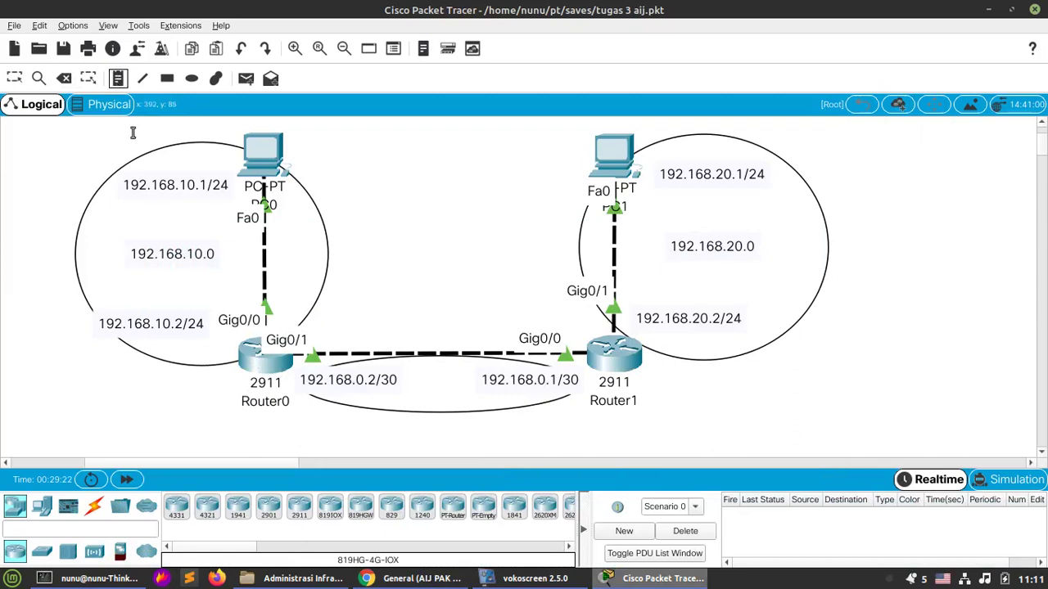
click(147, 442)
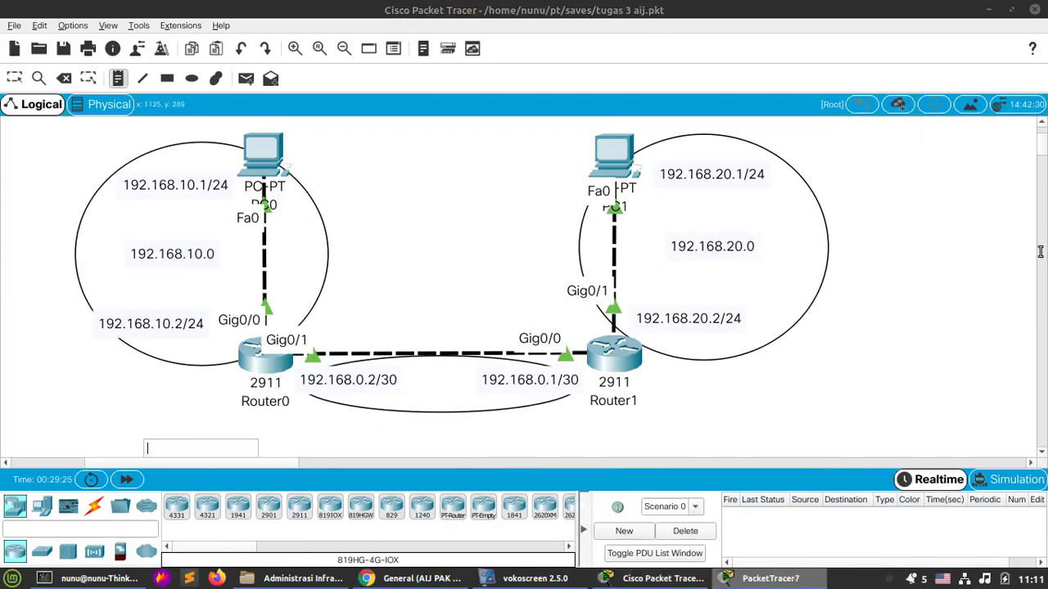
drag(1041, 149, 1042, 153)
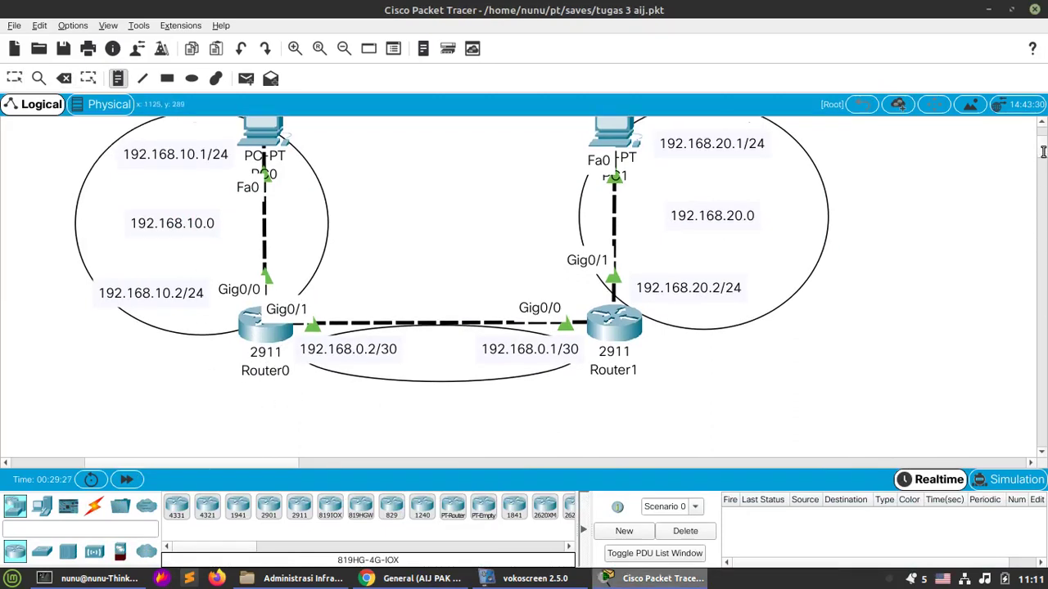
click(186, 420)
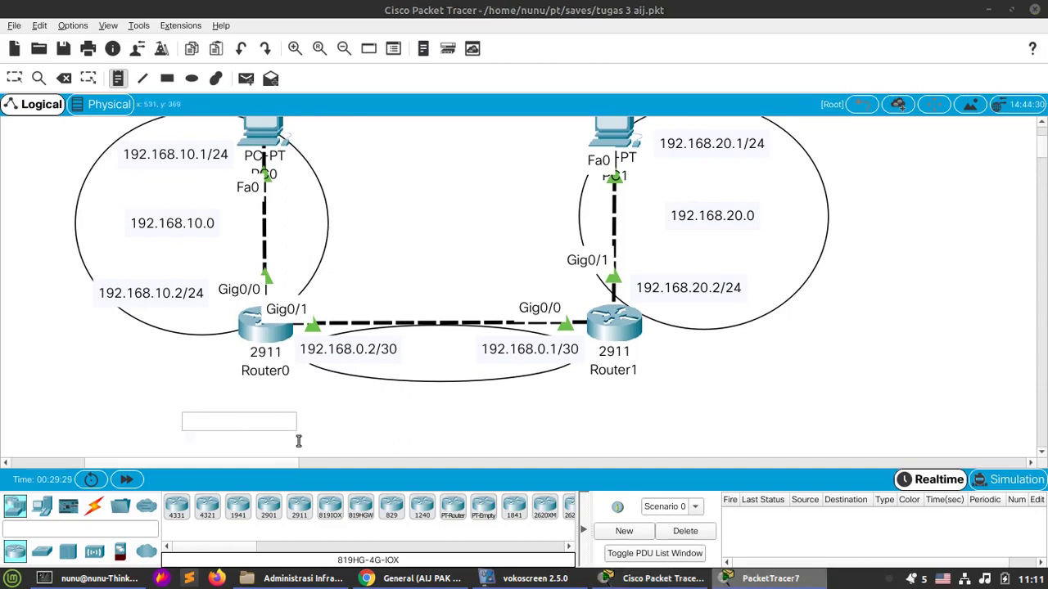
text(ip route 192.168.)
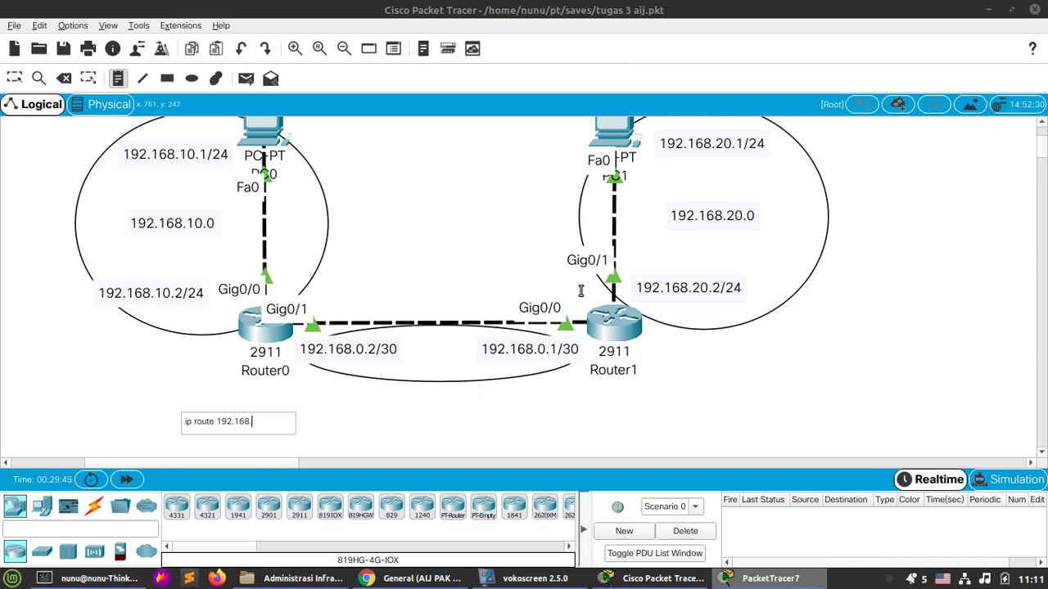
text(20)
text(.0 255.255)
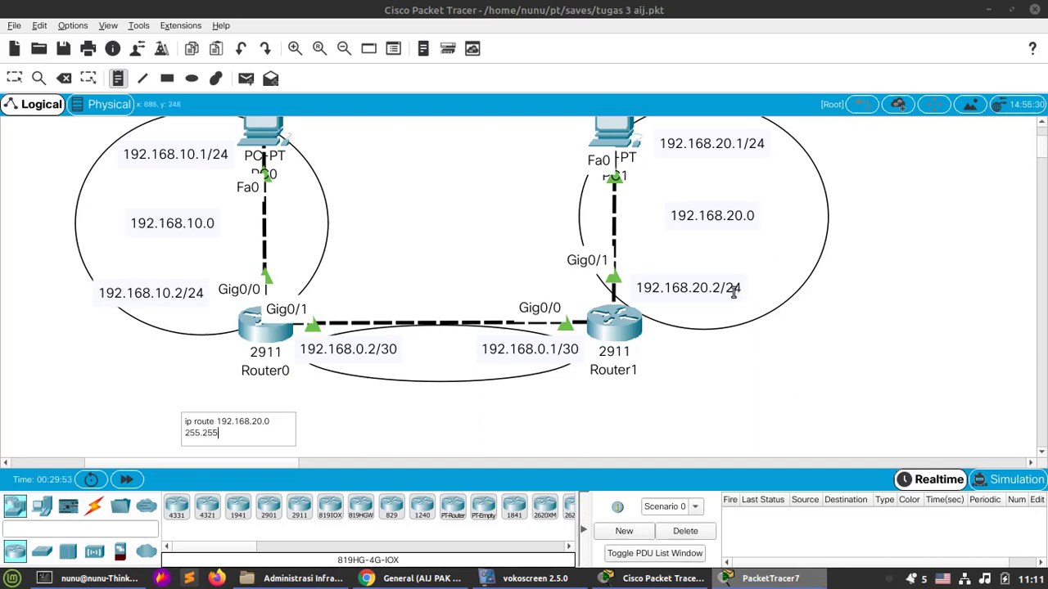
text(.255.0)
click(486, 348)
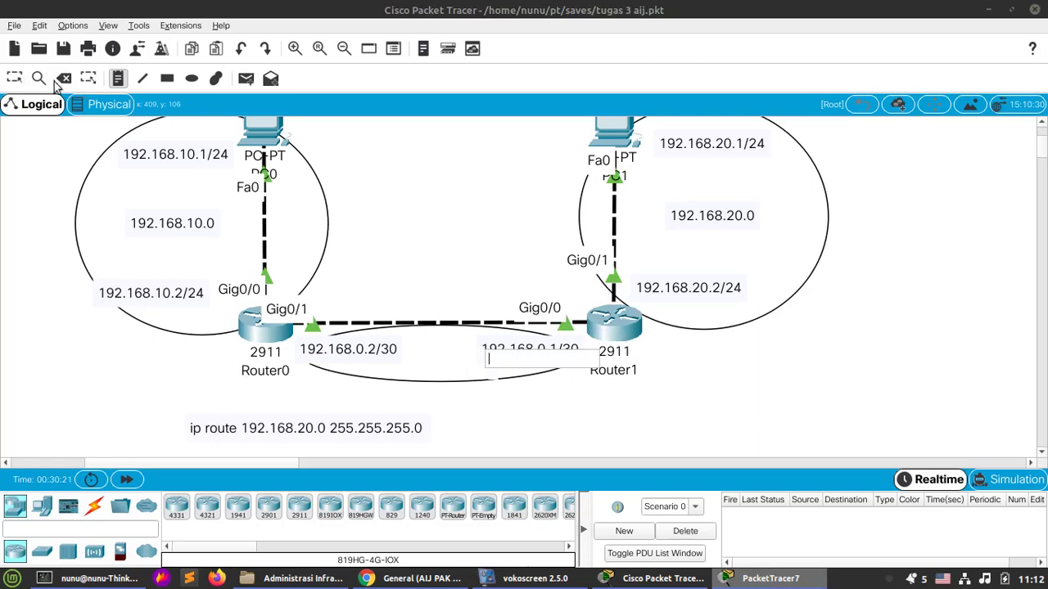
click(15, 78)
double_click(521, 348)
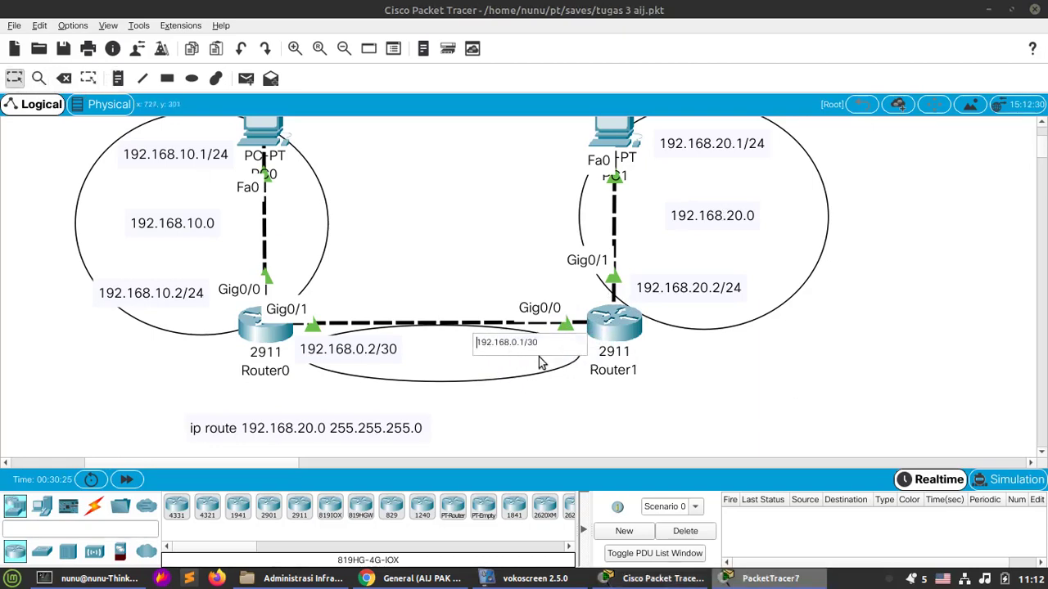
click(448, 422)
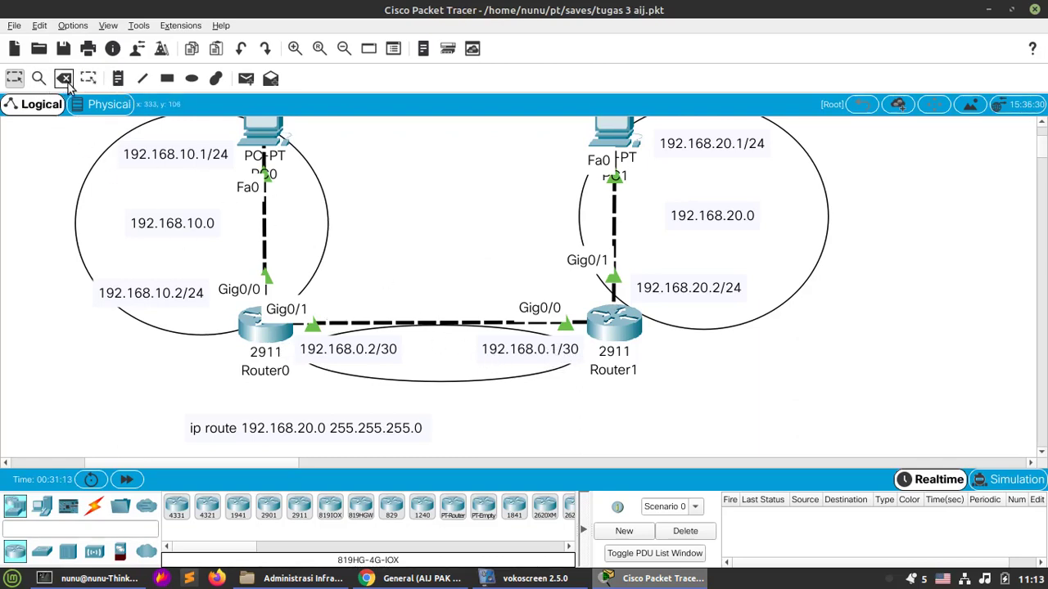
click(116, 82)
click(382, 428)
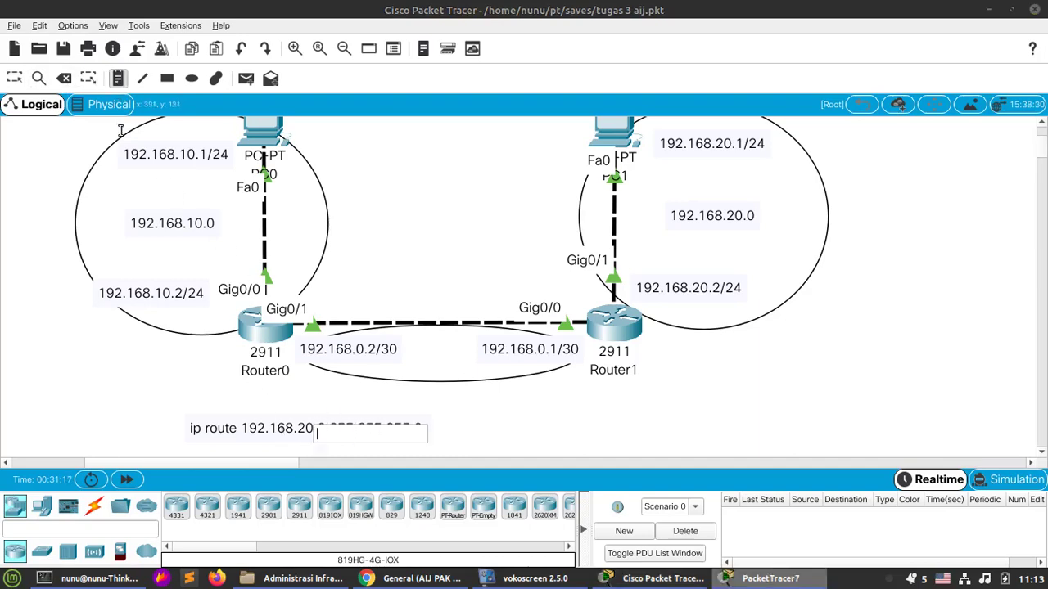
Step: Append the next hop 192.168.0.1 to the ip route note below Router0 and move the note closer beneath the router
click(14, 77)
double_click(271, 430)
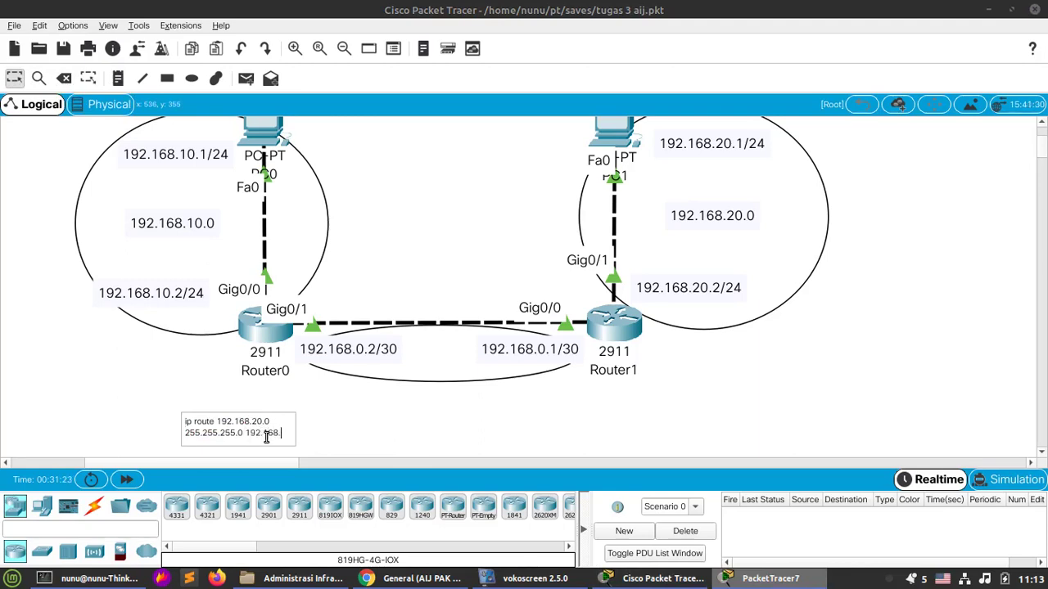
text(.1)
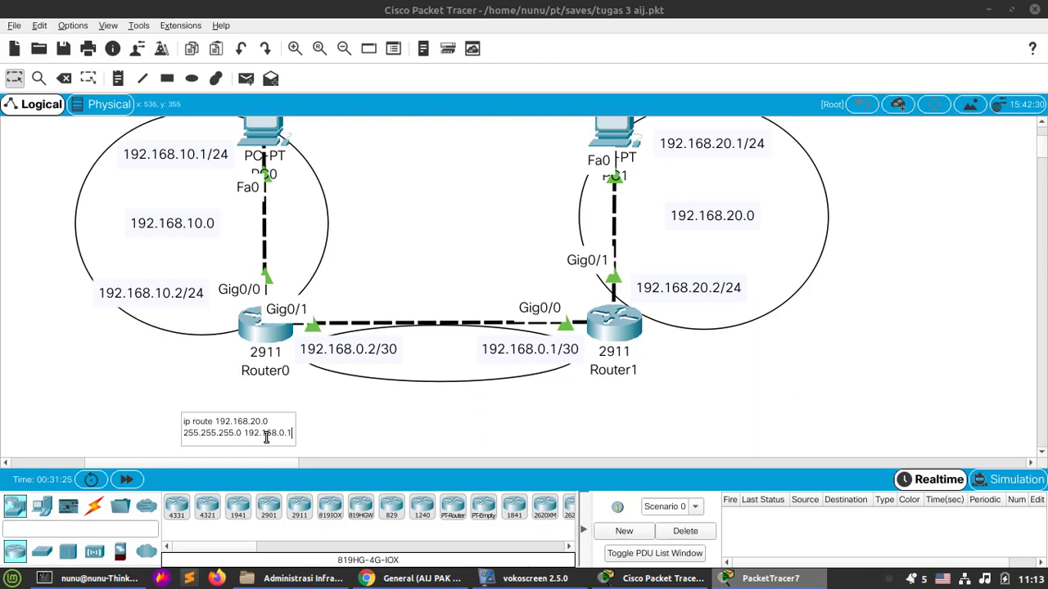
click(262, 439)
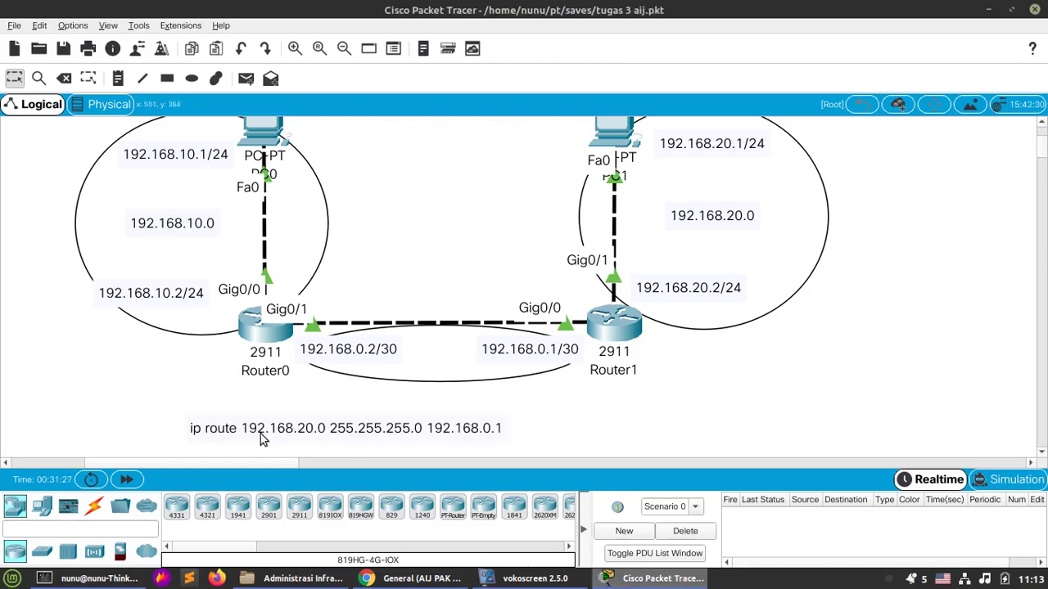
drag(274, 438, 197, 404)
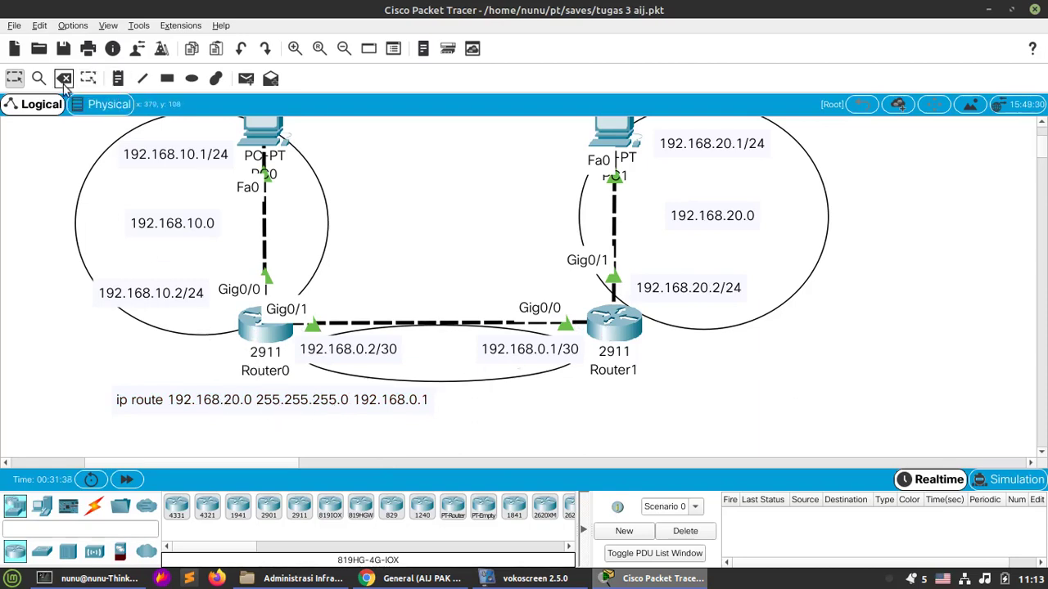
Step: Add the note "ip route 192.168.10.0 255.255.255.0 192.168.0.2" below Router1 and align it roughly level with the Router0 route note
click(120, 80)
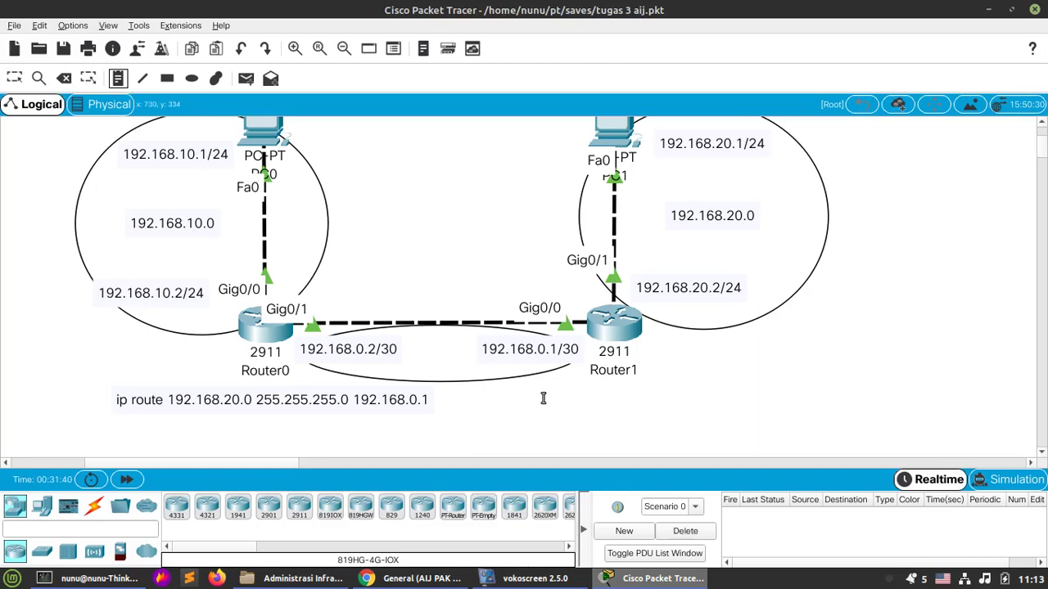
click(543, 399)
text(ip route 192.168)
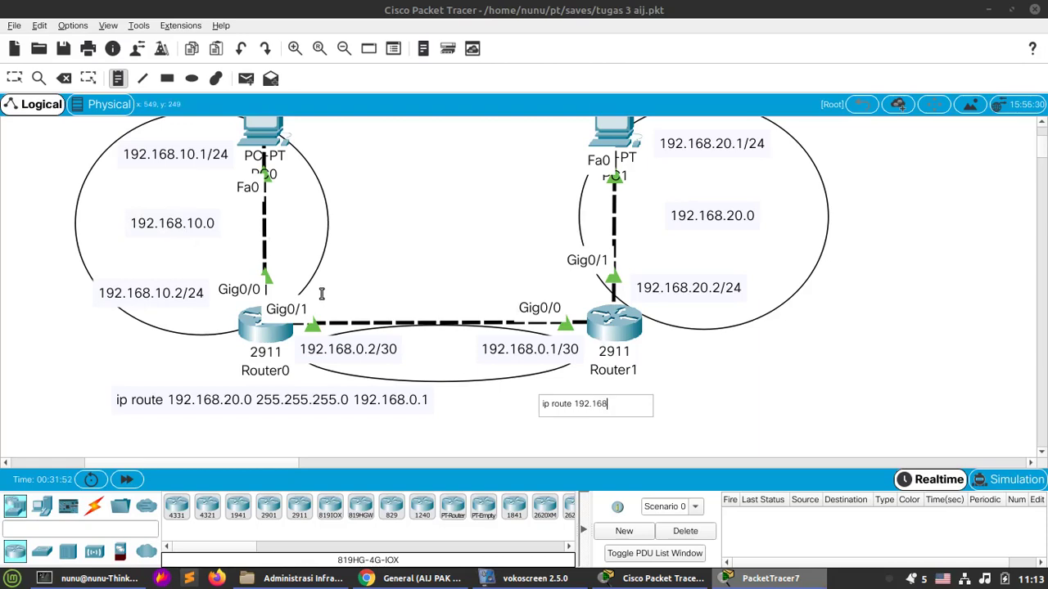
text(.10.0 255.255.255.0 192.168)
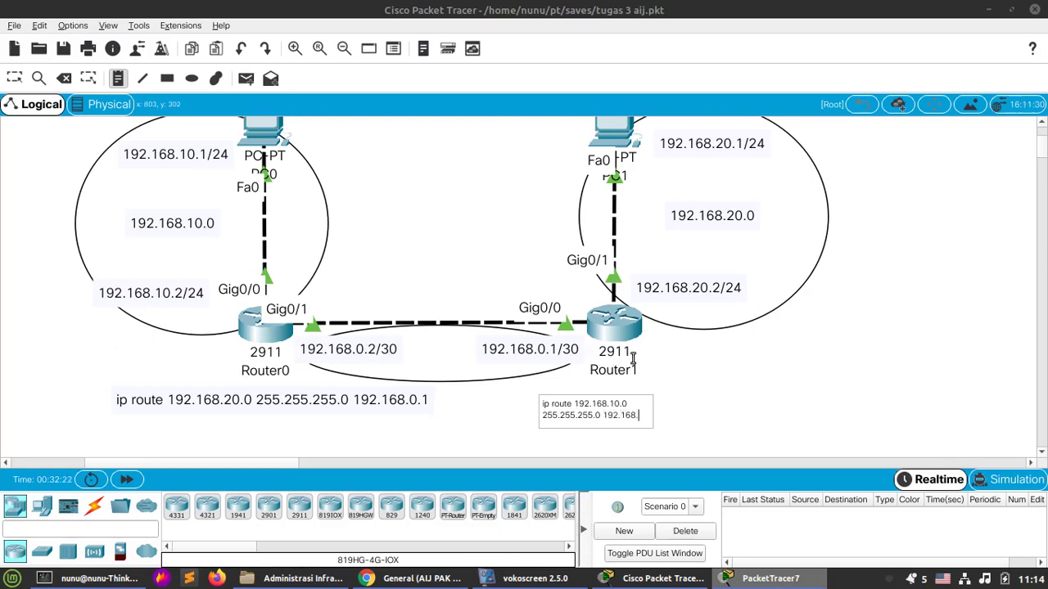
text(.2)
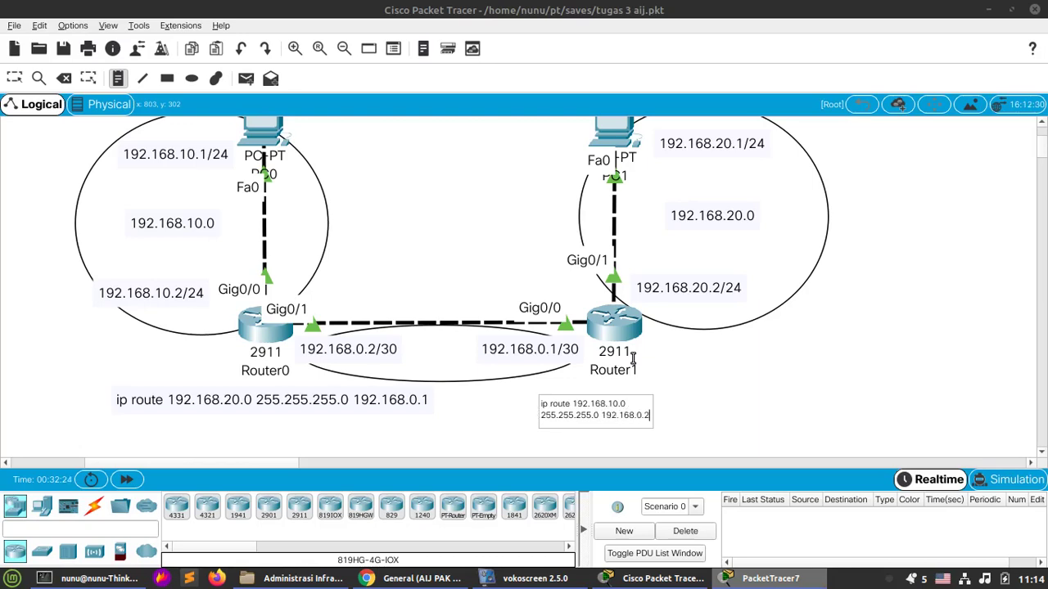
click(692, 388)
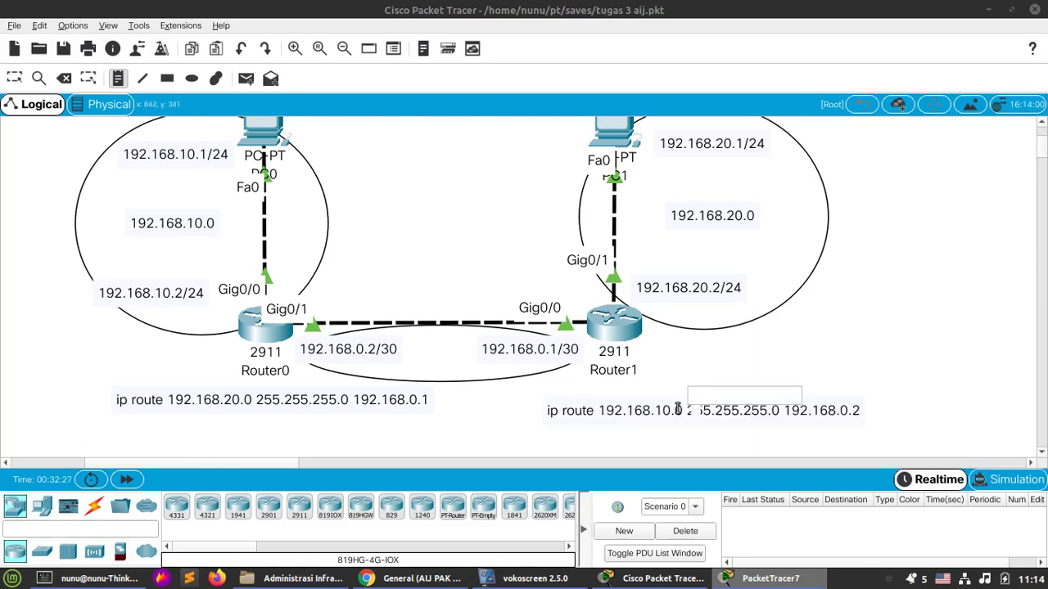
click(14, 78)
drag(746, 416, 697, 393)
click(683, 443)
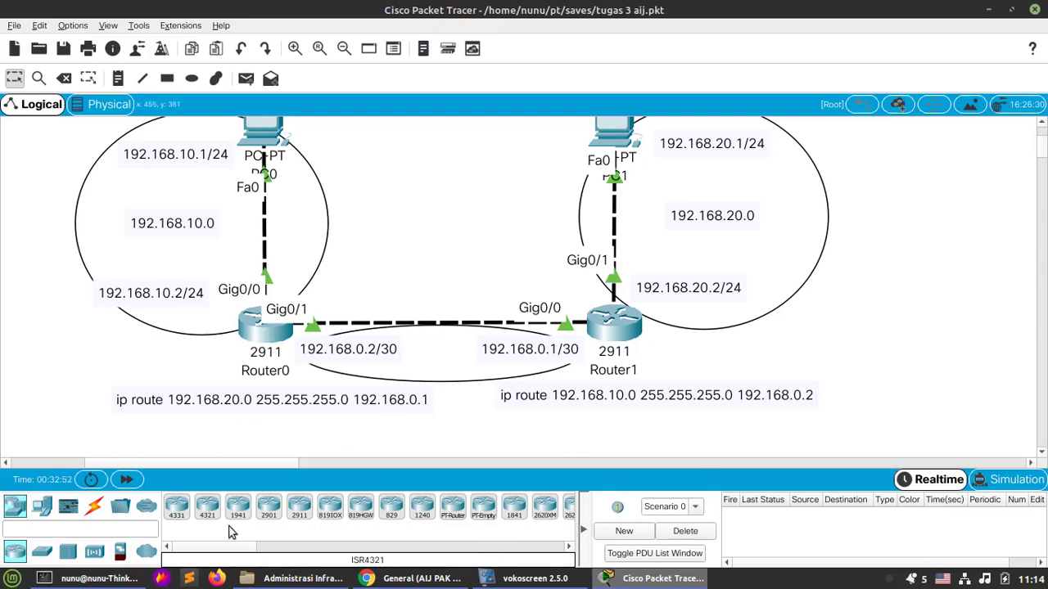
Step: Compare the static routing instructions in the Teams assignment with the two route notes in Packet Tracer
mouse_move(409, 578)
click(432, 523)
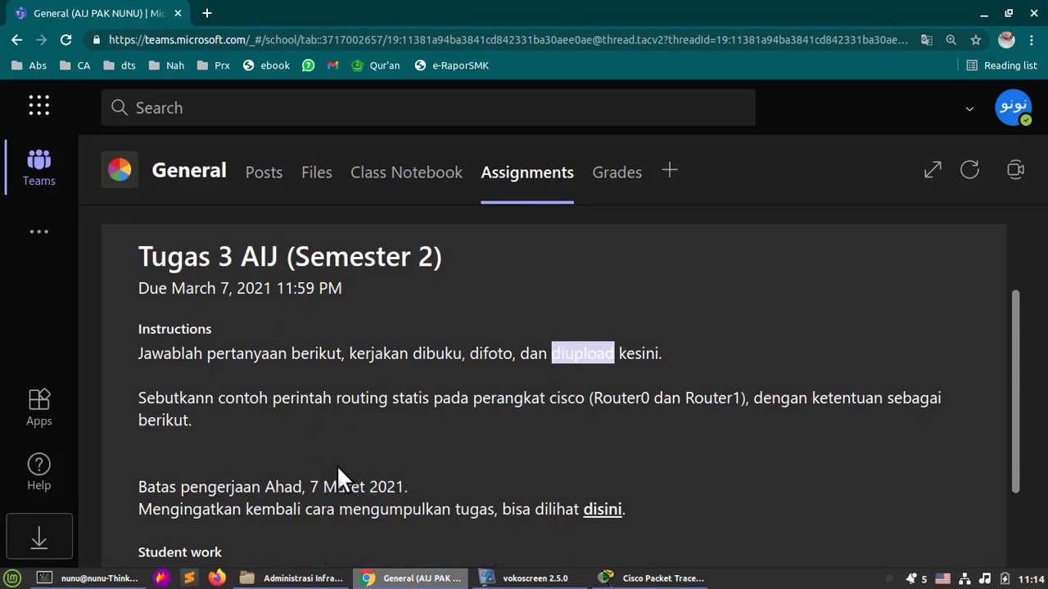
click(388, 578)
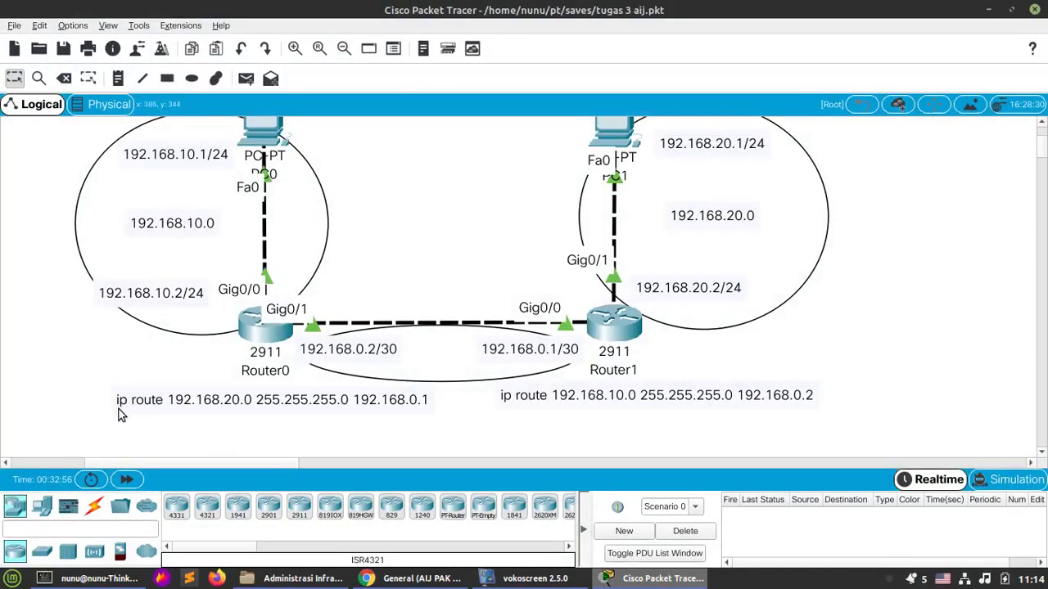
click(421, 578)
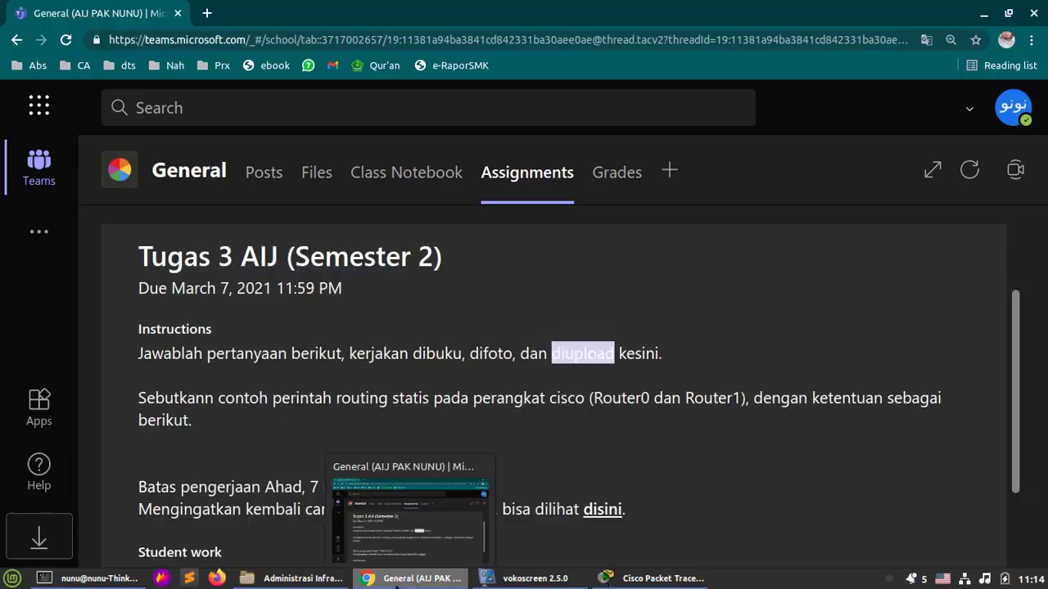
click(397, 581)
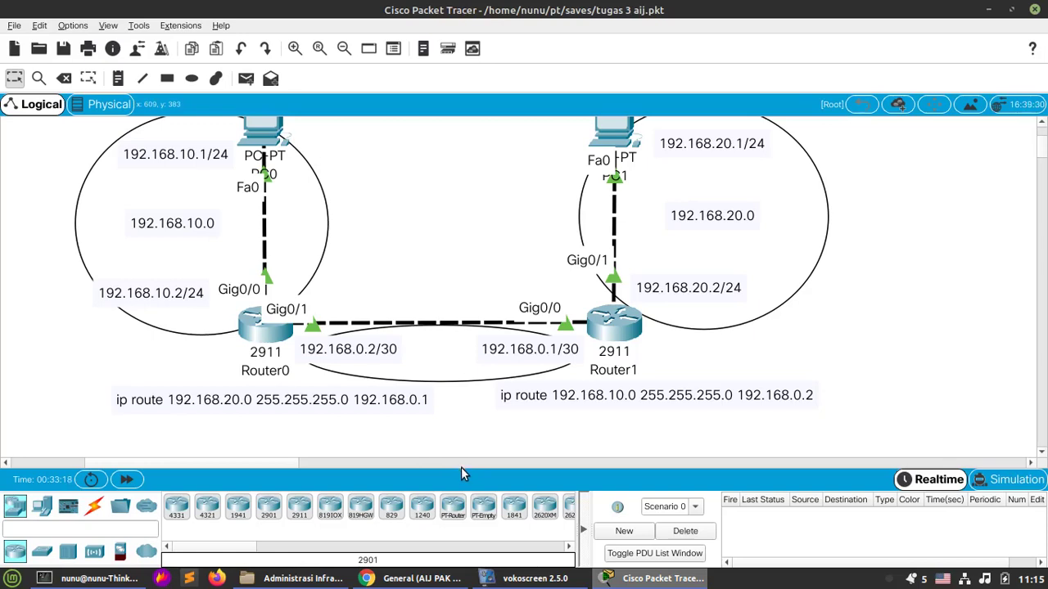
click(536, 581)
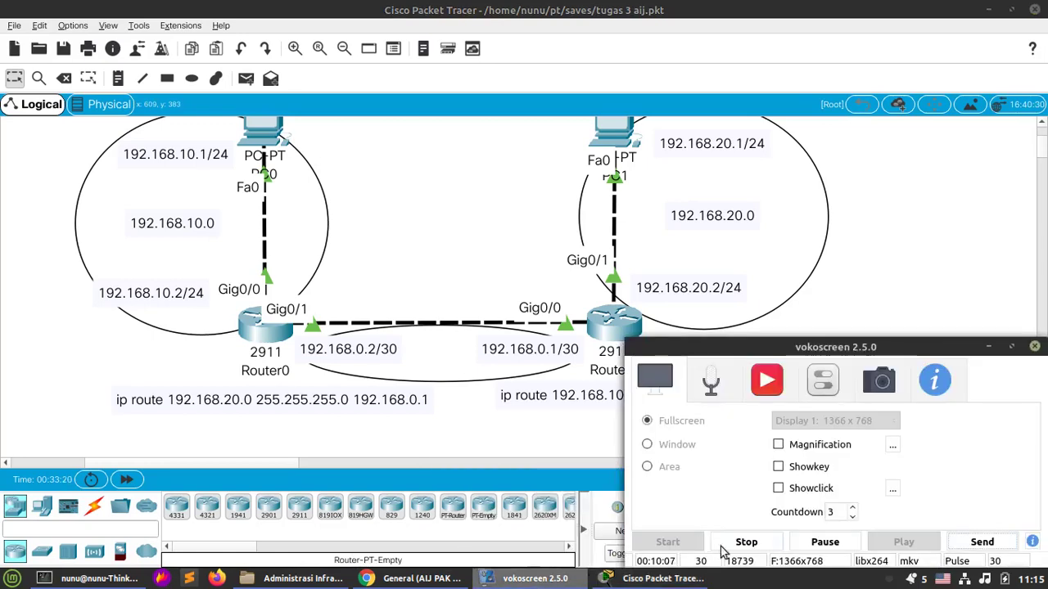